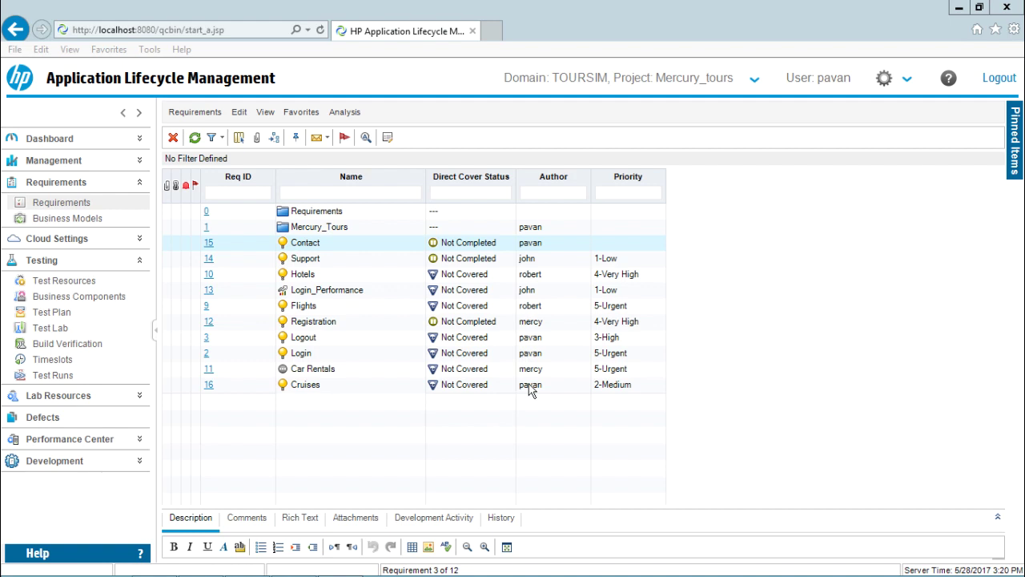
Show requirements as a tree and select the Mercury_Tours folder with its ten requirements.
{"action": "left_click", "coordinate": [264, 113]}
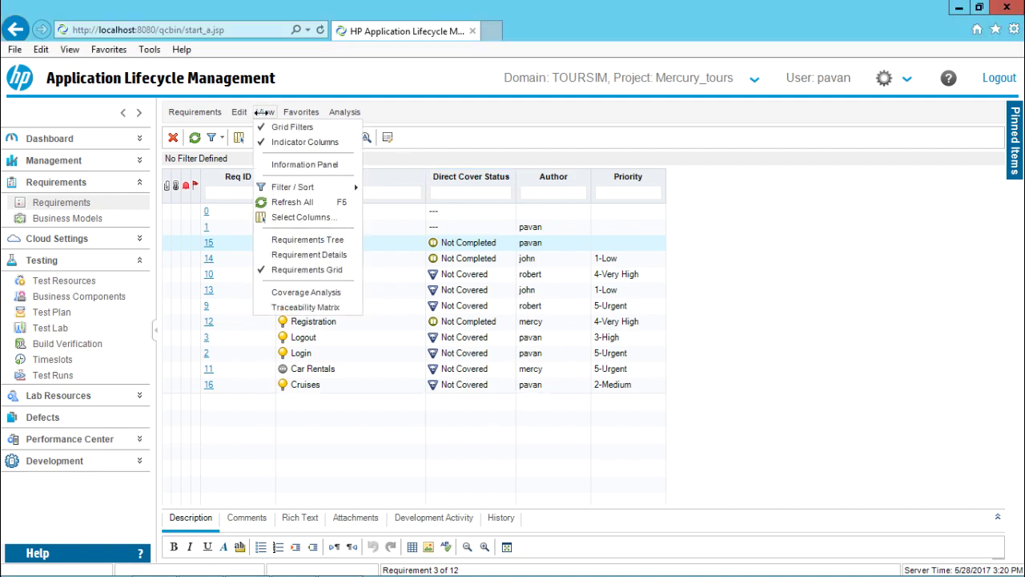
{"action": "left_click", "coordinate": [300, 239]}
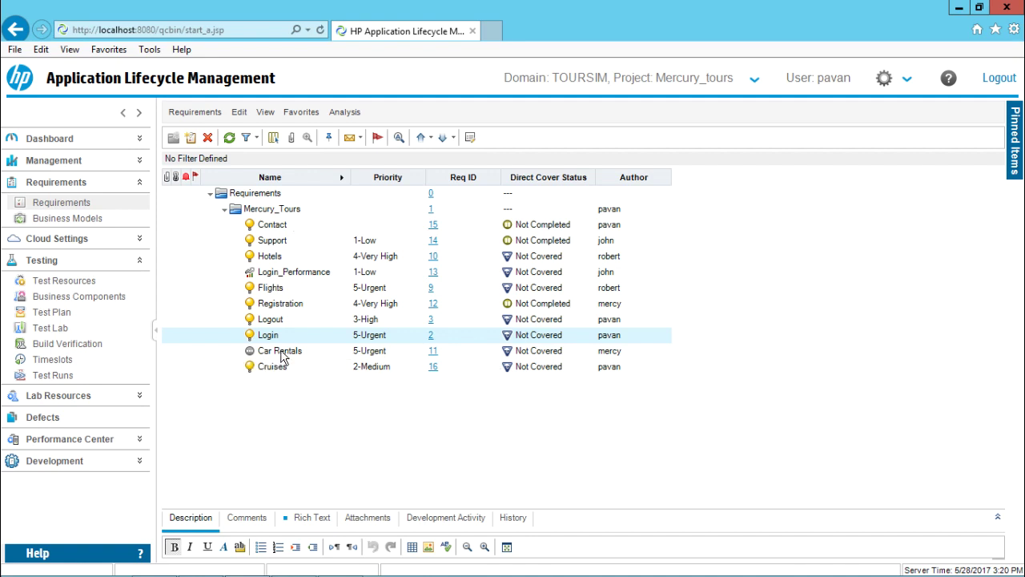
{"action": "left_click", "coordinate": [264, 210]}
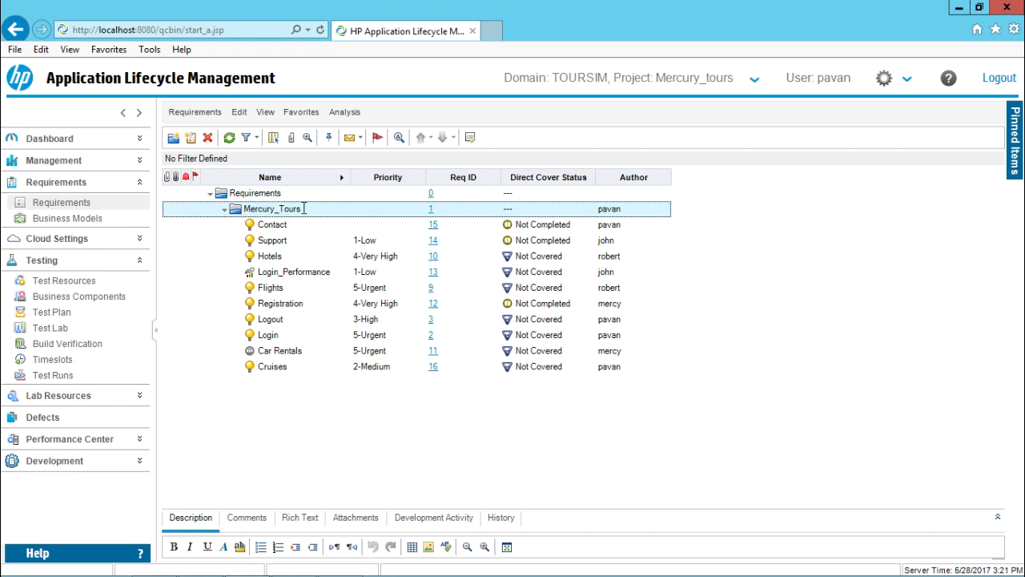
Start Convert to Tests on Mercury_Tours, choosing 'Convert lowest child requirements to tests', and reach Step 2.
{"action": "left_click", "coordinate": [193, 113]}
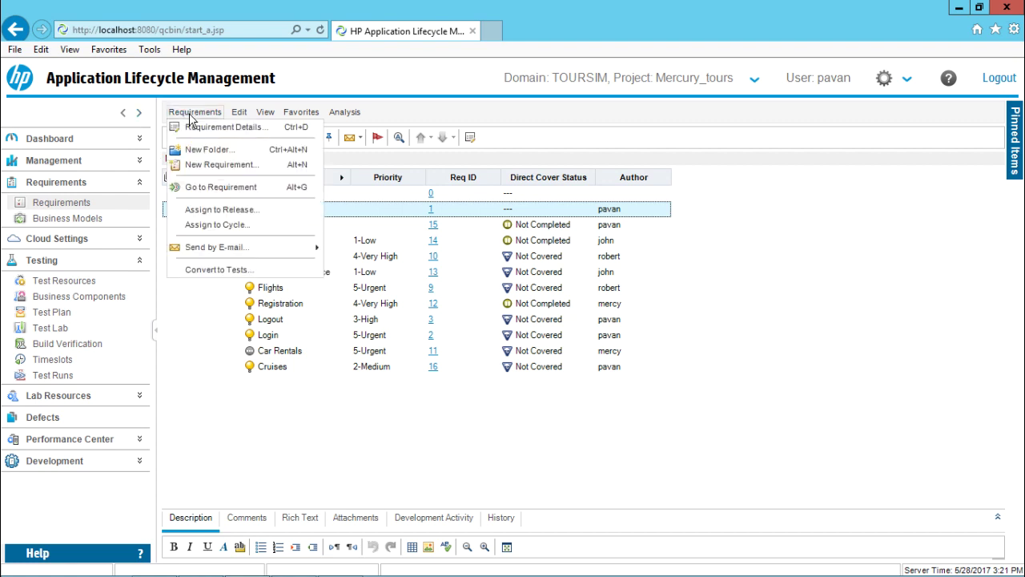
{"action": "left_click", "coordinate": [243, 273]}
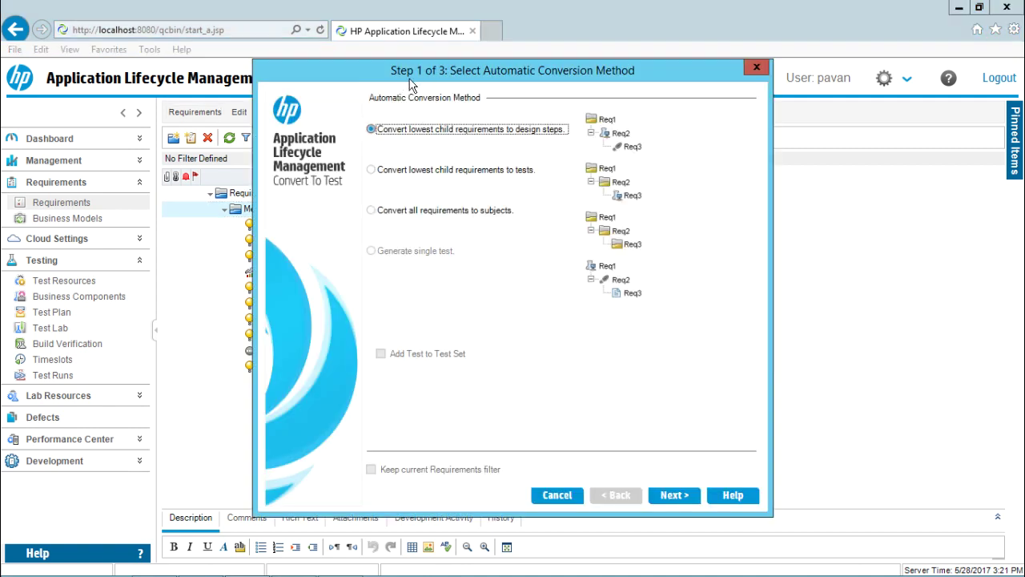
{"action": "left_click_drag", "start_coordinate": [461, 74], "coordinate": [666, 68]}
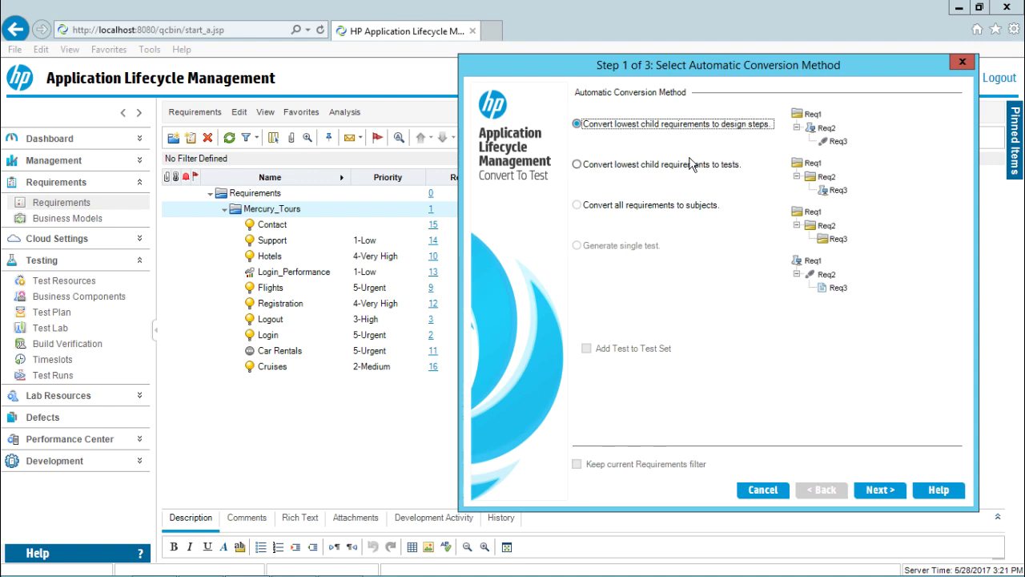
{"action": "left_click", "coordinate": [578, 166]}
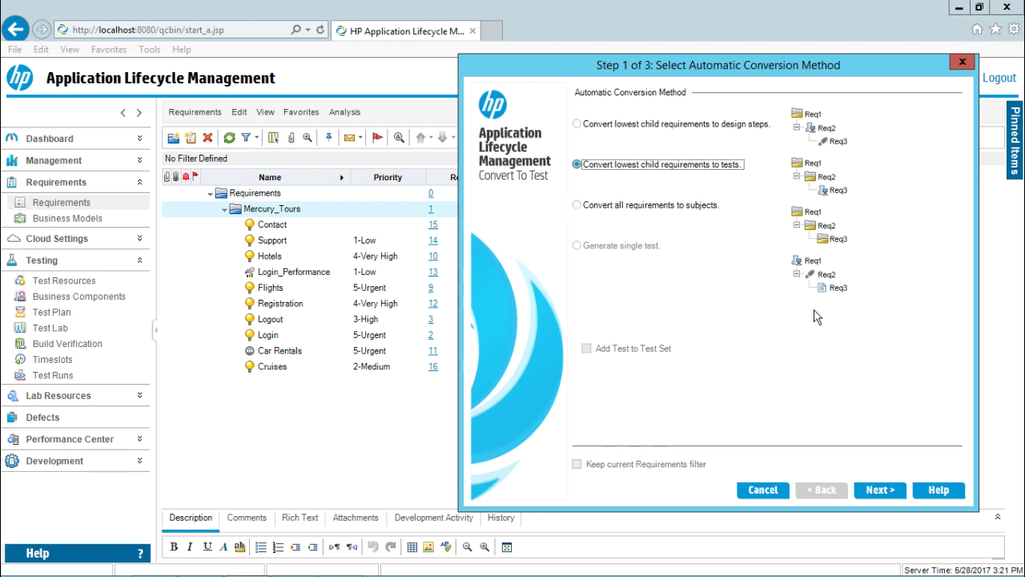
{"action": "left_click", "coordinate": [887, 497]}
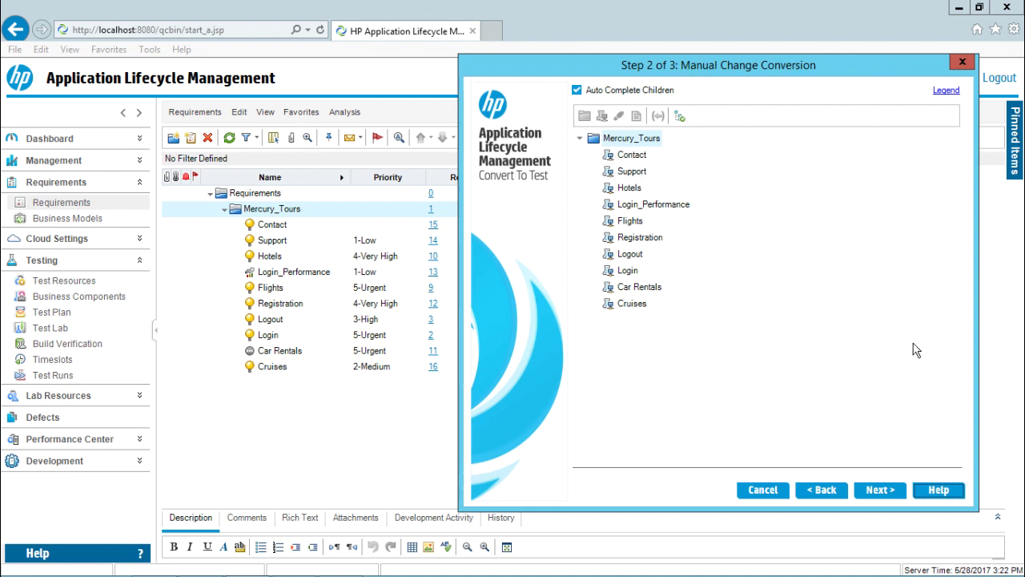
Advance the wizard to Step 3 with destination path Subject\Generated Tests.
{"action": "left_click", "coordinate": [861, 491]}
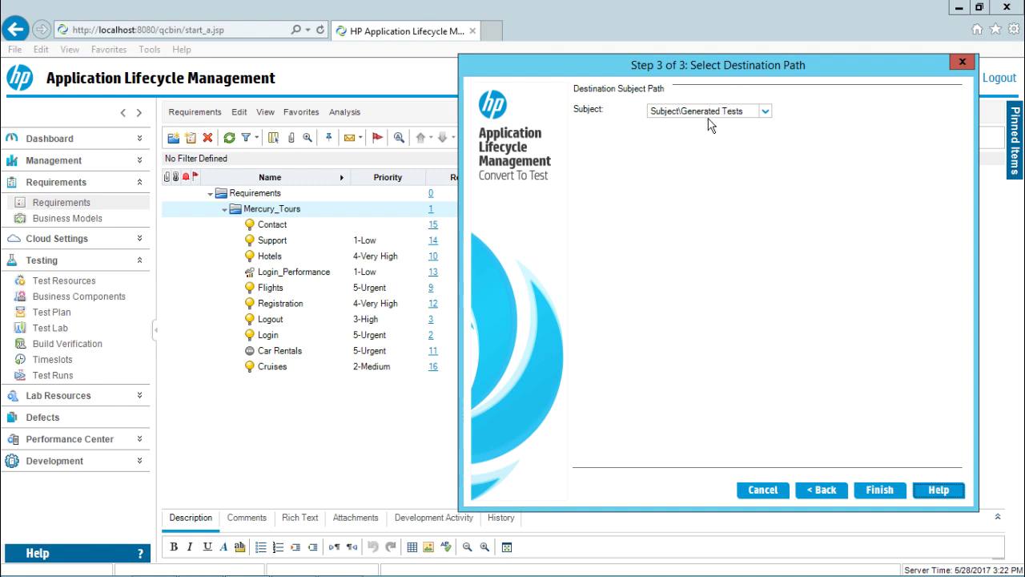
Finish the conversion and acknowledge the 'Conversion finished successfully' message.
{"action": "left_click", "coordinate": [879, 492]}
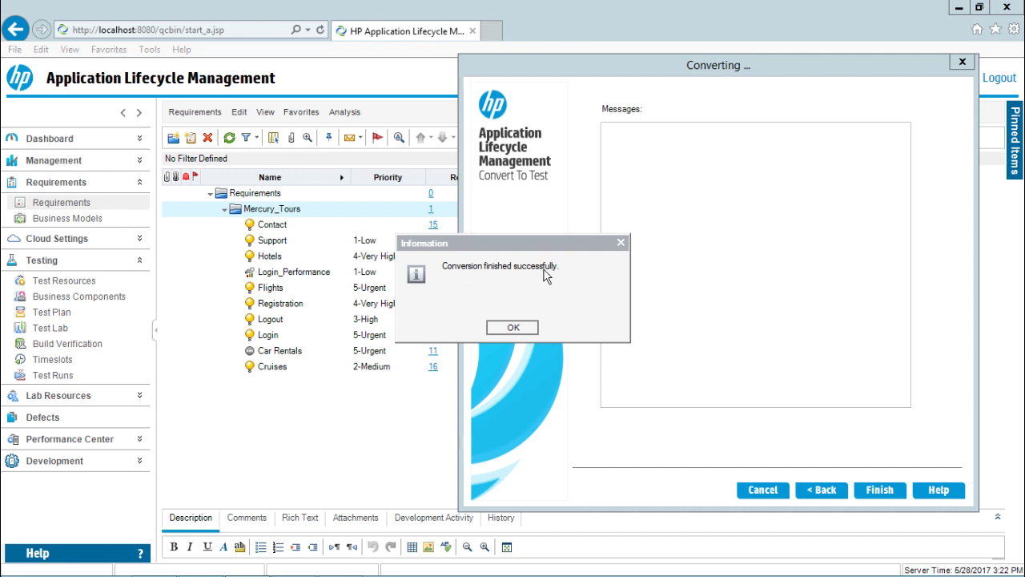
{"action": "left_click", "coordinate": [532, 326]}
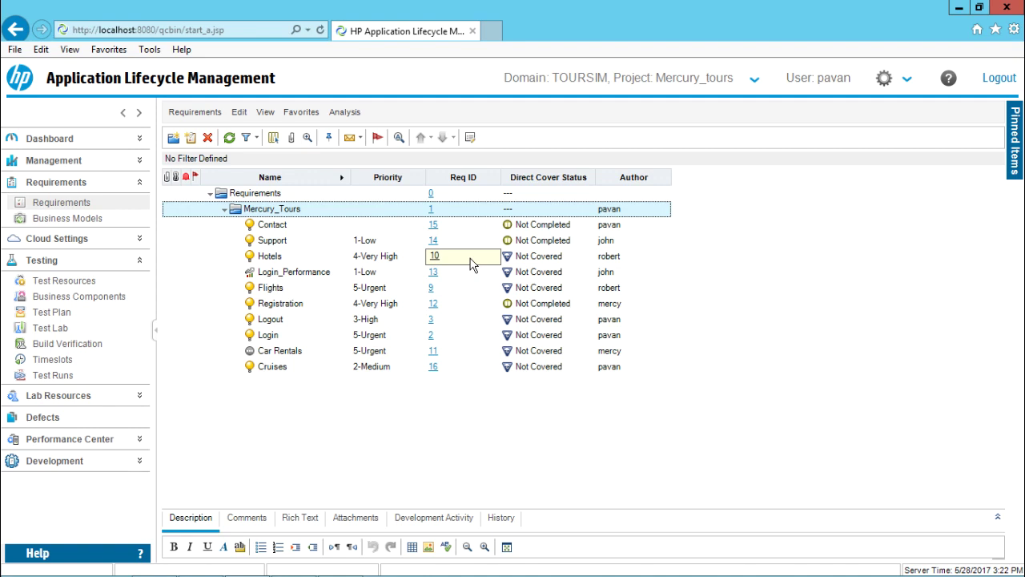
In Test Plan, expand Generated Tests > Mercury_Tours and show the manual Login test's details.
{"action": "left_click", "coordinate": [52, 312]}
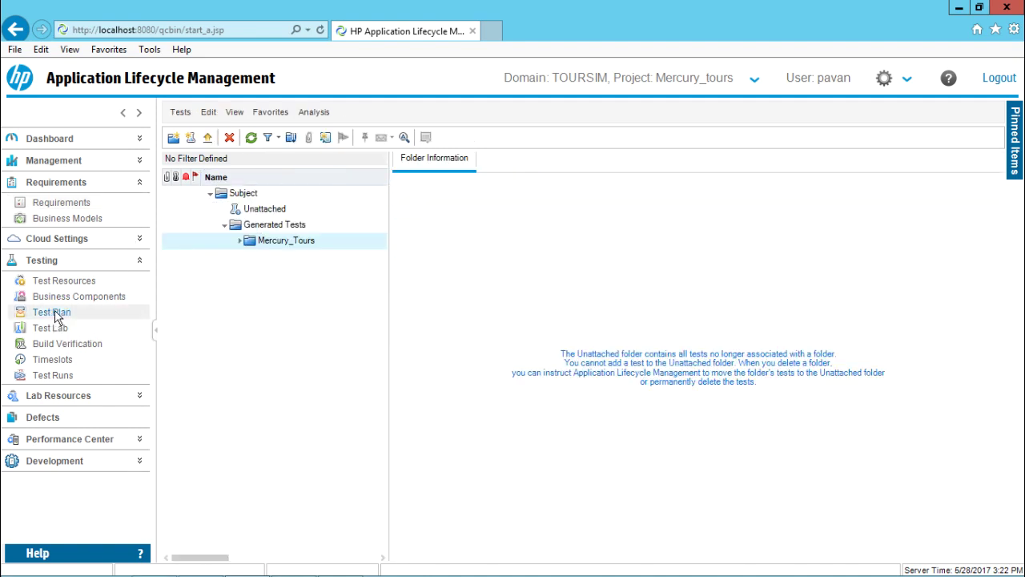
{"action": "left_click", "coordinate": [240, 193]}
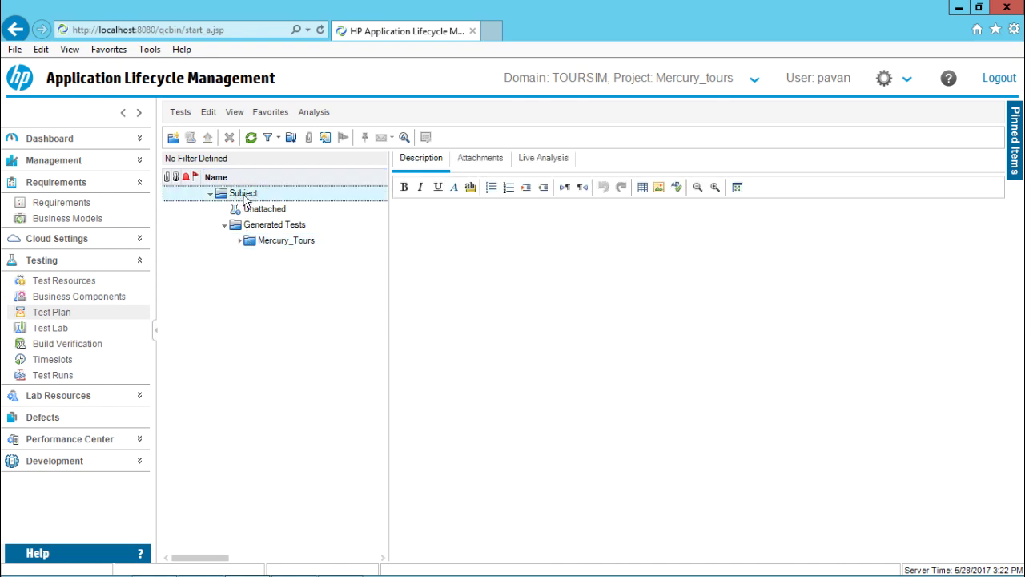
{"action": "left_click", "coordinate": [225, 225]}
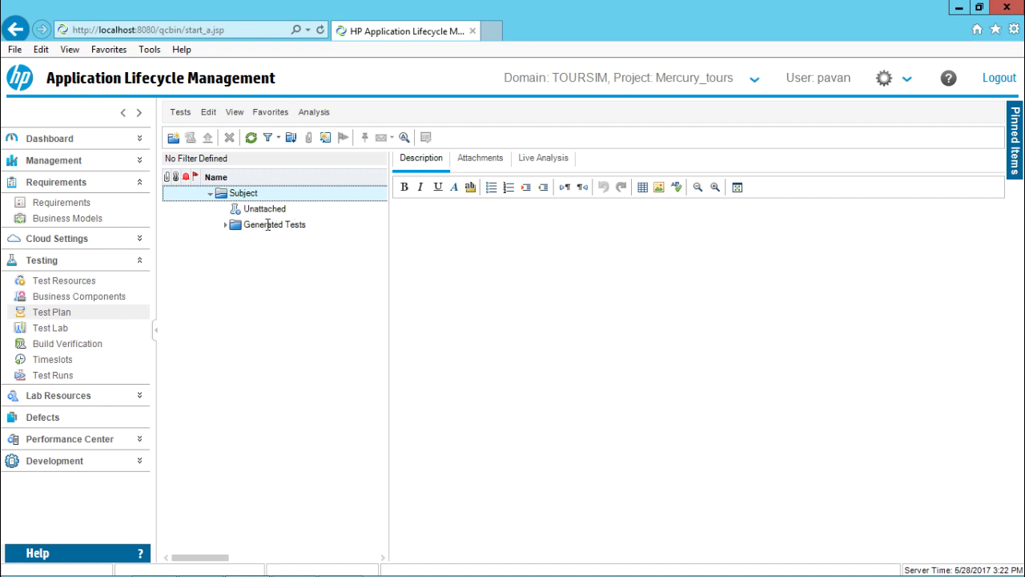
{"action": "left_click", "coordinate": [226, 226]}
{"action": "left_click", "coordinate": [239, 241]}
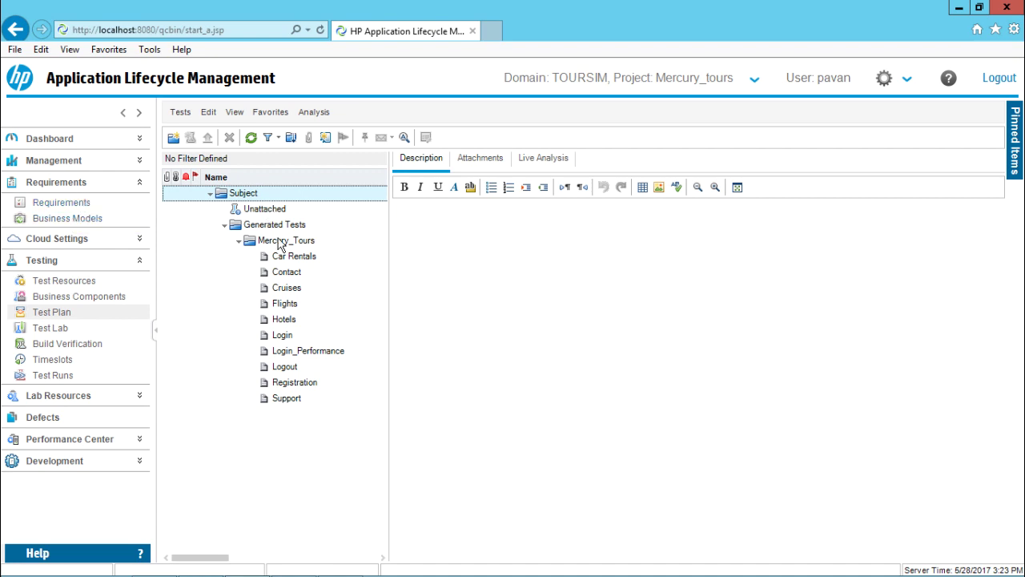
{"action": "left_click", "coordinate": [284, 336]}
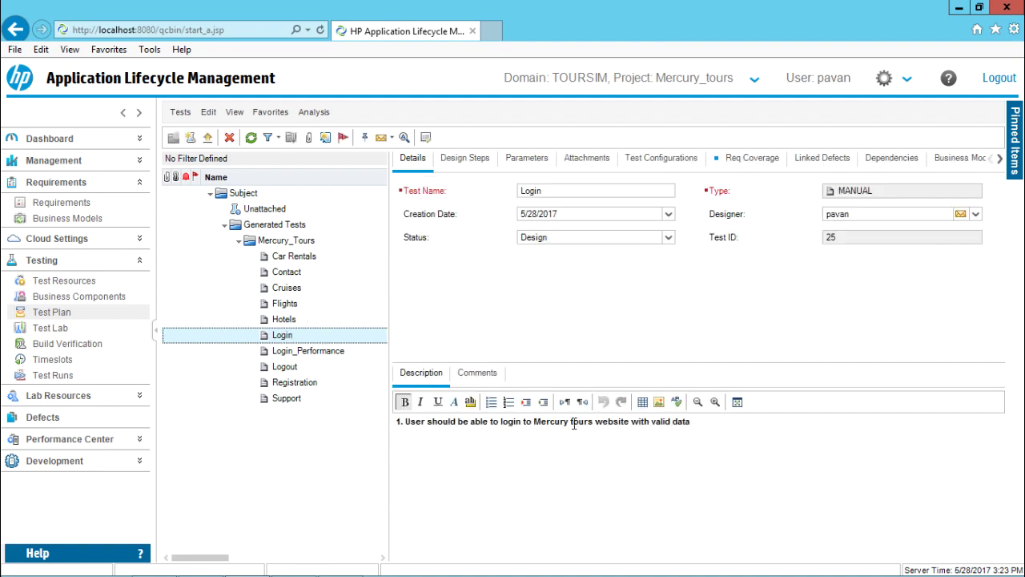
Show the Login_Performance test's Req Coverage, which lists only the Login_Performance requirement.
{"action": "left_click", "coordinate": [711, 428]}
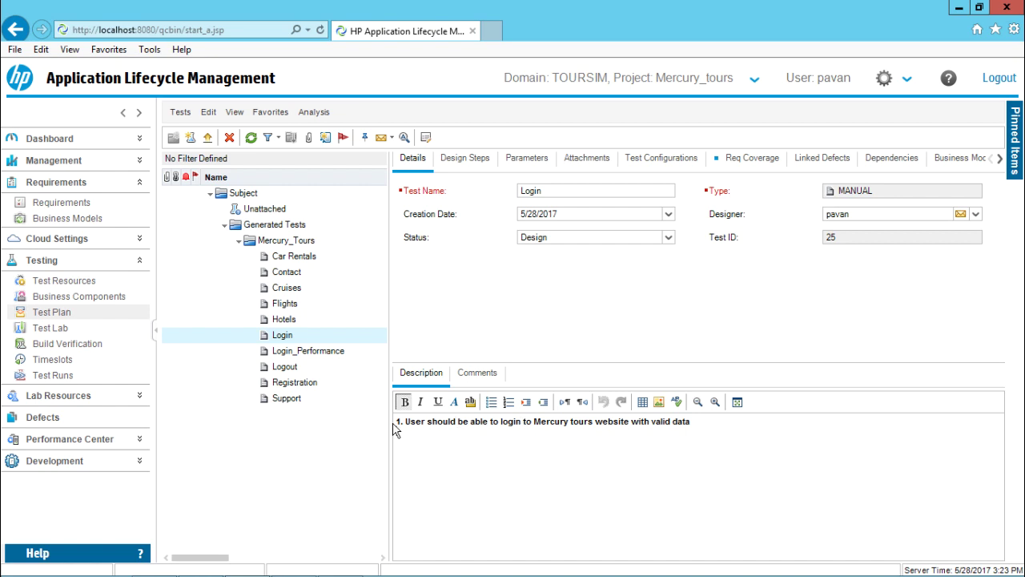
{"action": "left_click", "coordinate": [293, 353]}
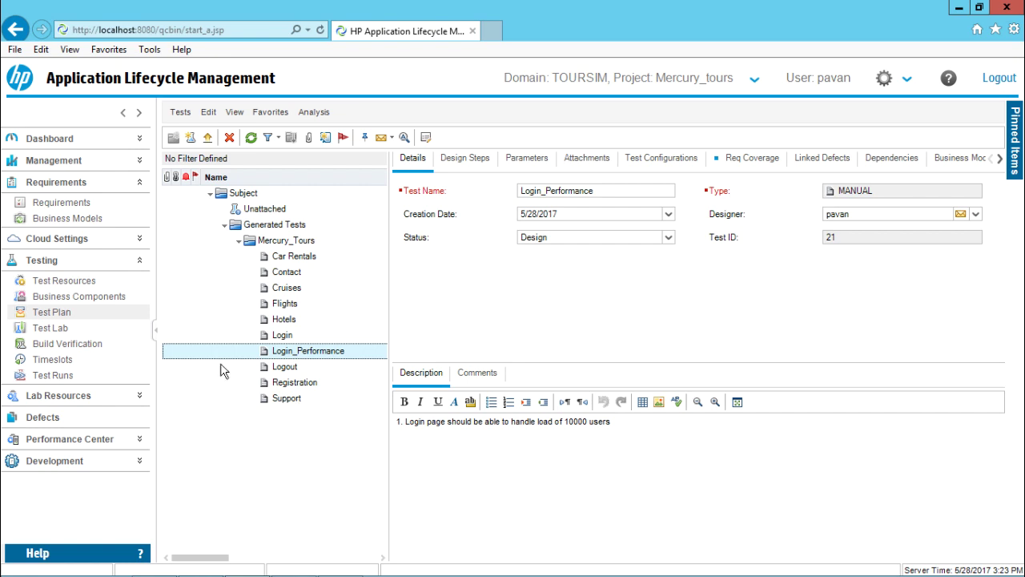
{"action": "left_click", "coordinate": [764, 164]}
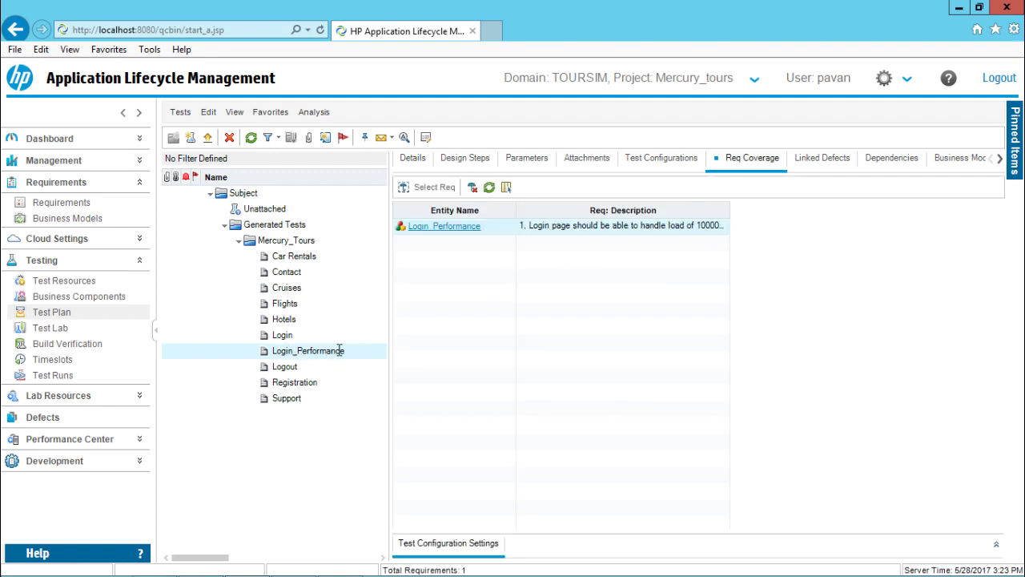
Check the Login test's covered requirement, then return to the Requirements module.
{"action": "left_click", "coordinate": [462, 228]}
{"action": "left_click", "coordinate": [282, 335]}
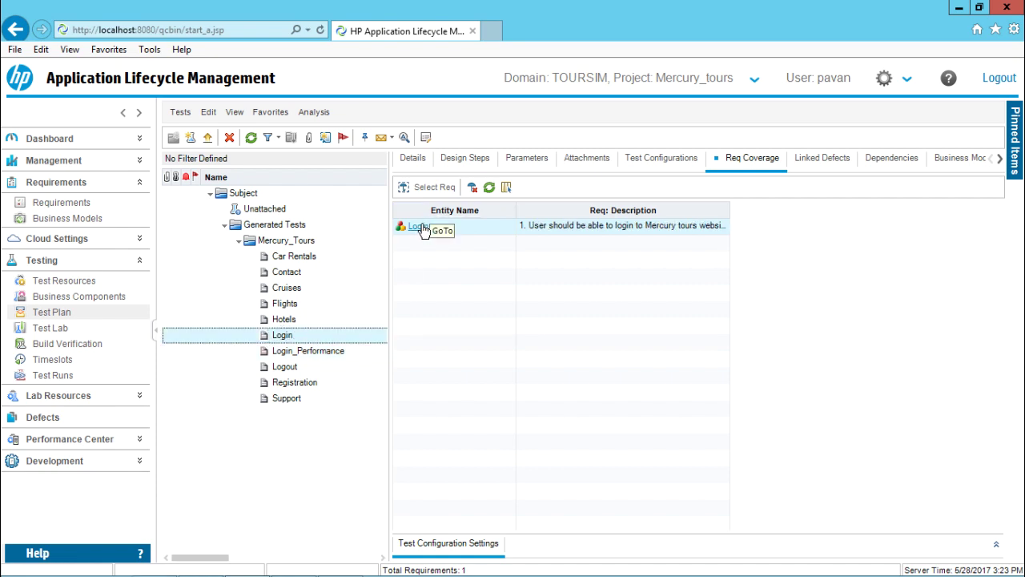
{"action": "left_click", "coordinate": [76, 204]}
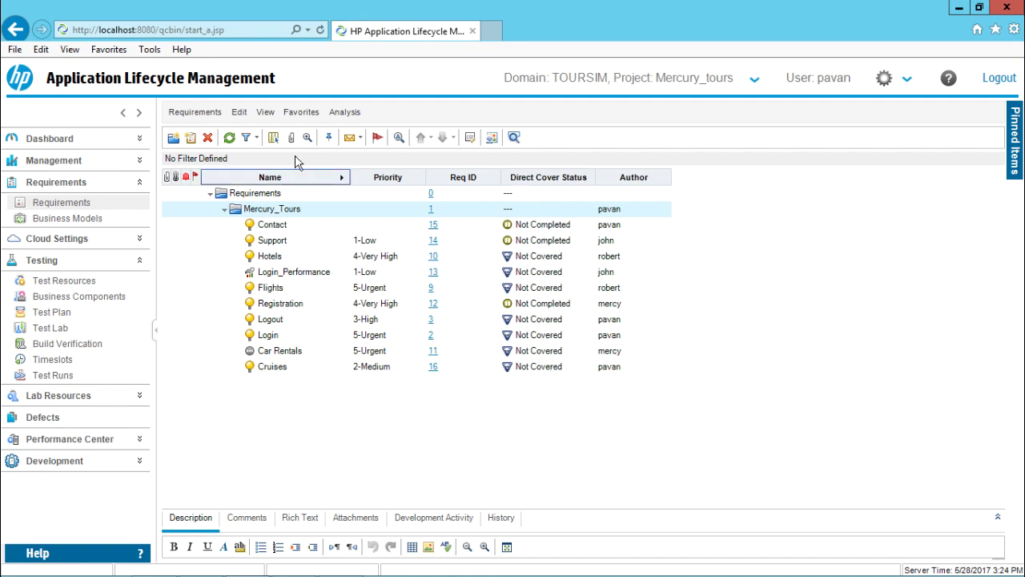
Refresh the requirements and expand Mercury_Tours so all ten requirements show No Run.
{"action": "left_click", "coordinate": [233, 137]}
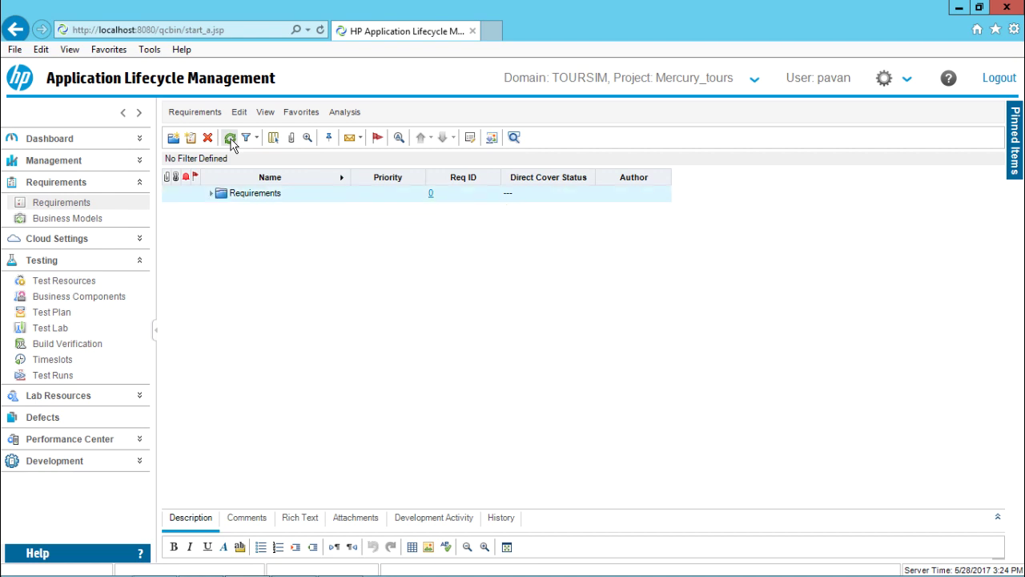
{"action": "left_click", "coordinate": [226, 210]}
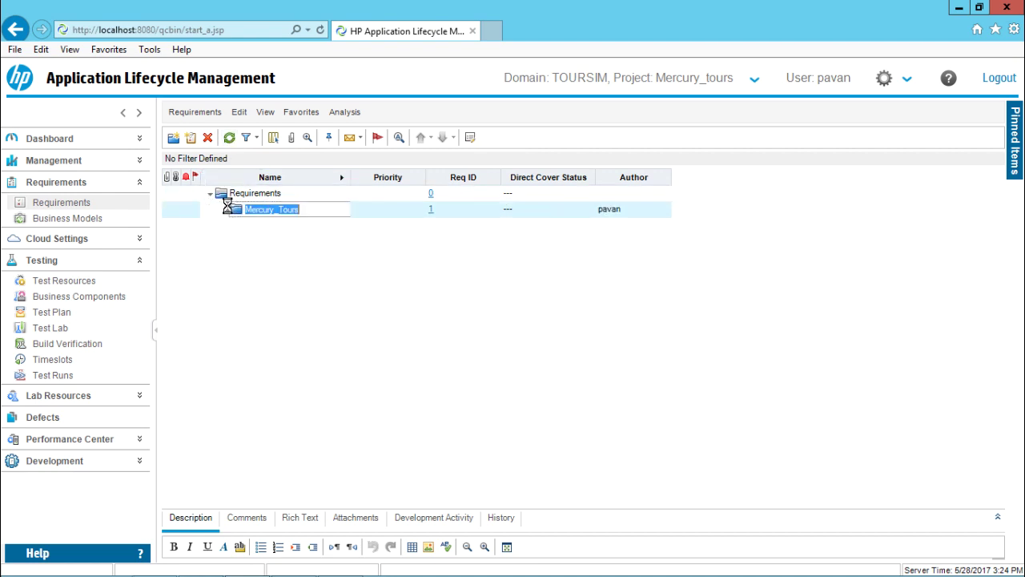
{"action": "left_click", "coordinate": [225, 209]}
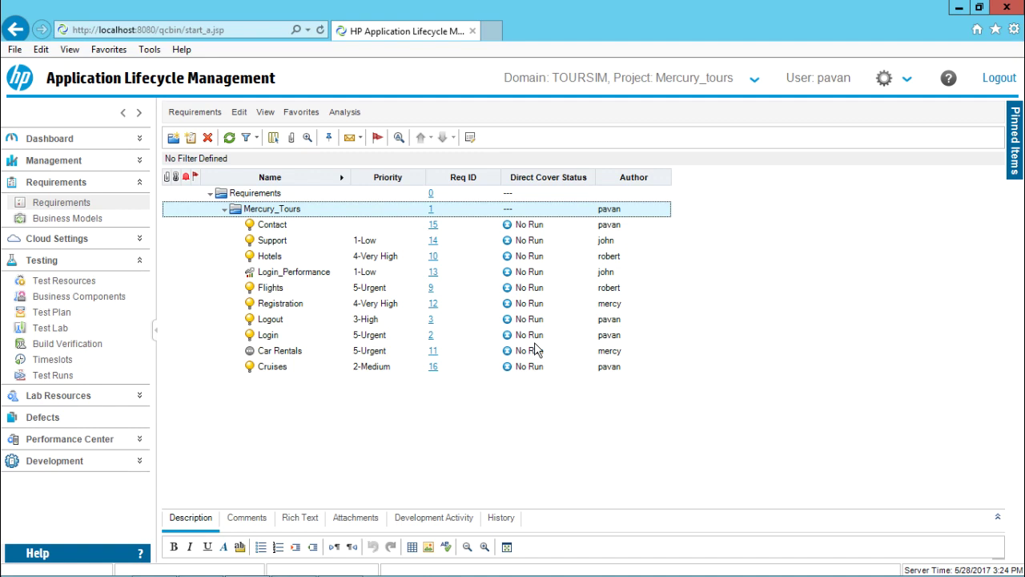
{"action": "left_click", "coordinate": [266, 112]}
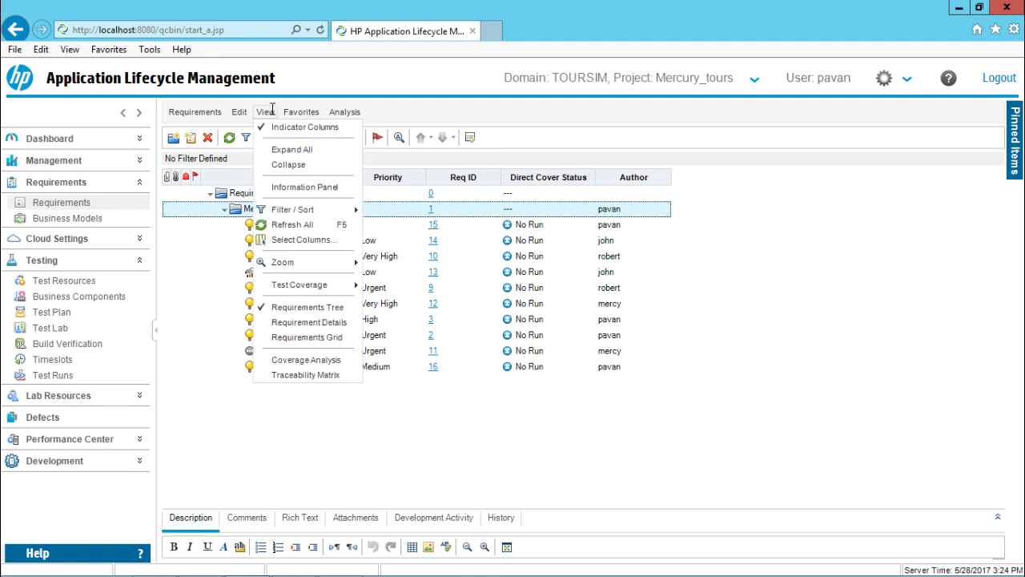
Review Coverage Analysis for Requirements > Mercury_Tours with the legend, then return to Test Plan.
{"action": "left_click", "coordinate": [295, 360]}
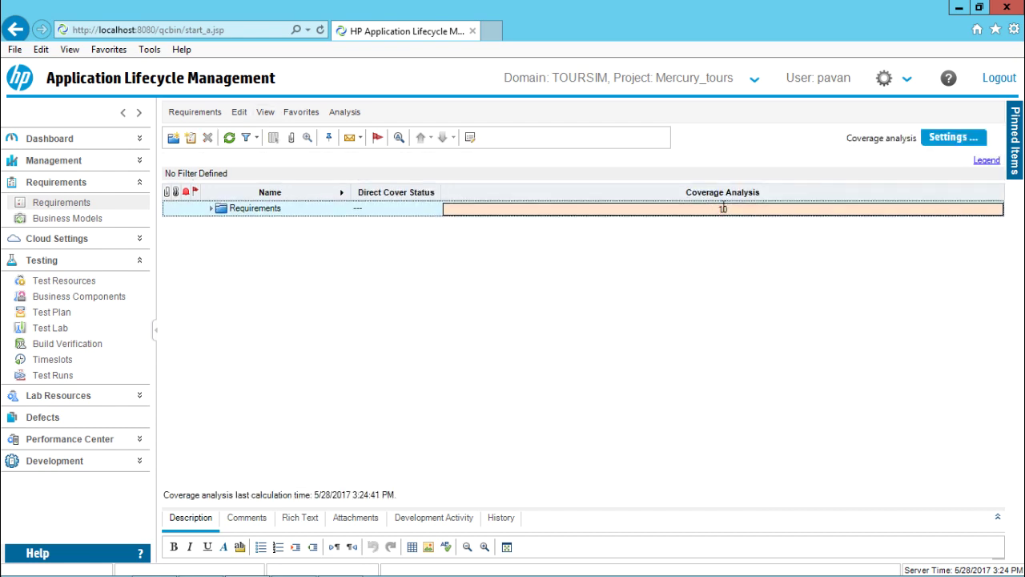
{"action": "left_click", "coordinate": [212, 208]}
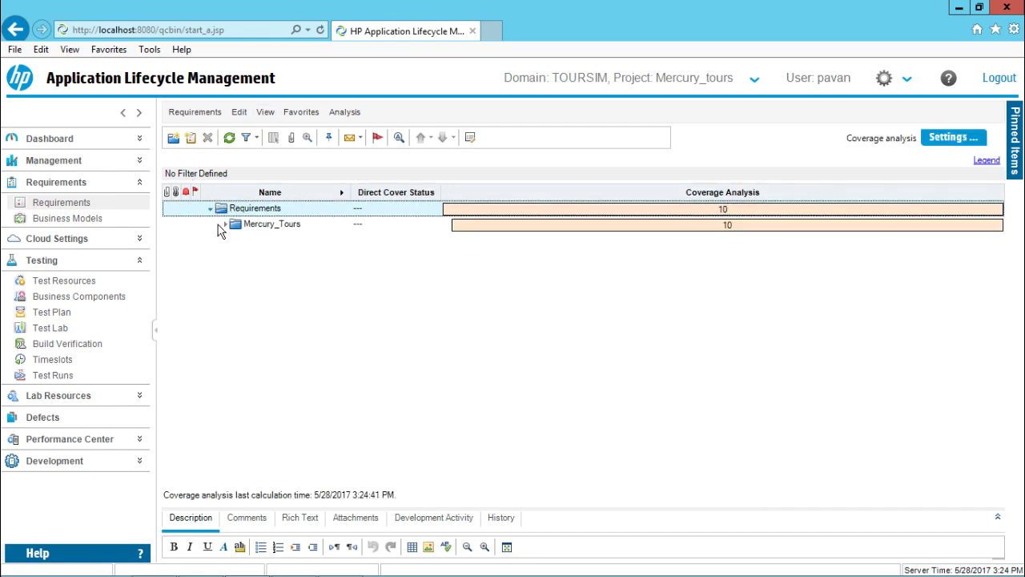
{"action": "left_click", "coordinate": [226, 225]}
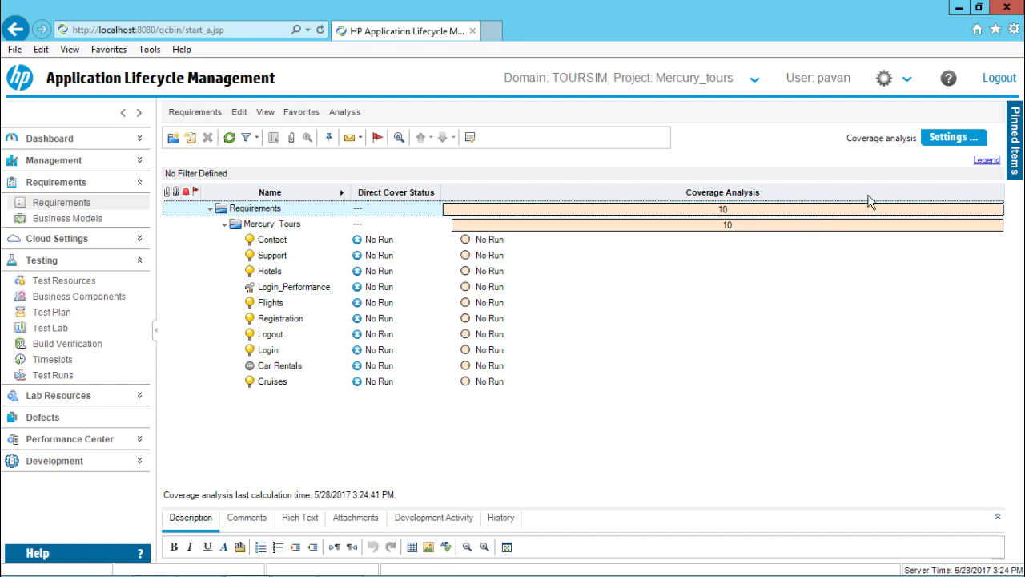
{"action": "left_click", "coordinate": [990, 162]}
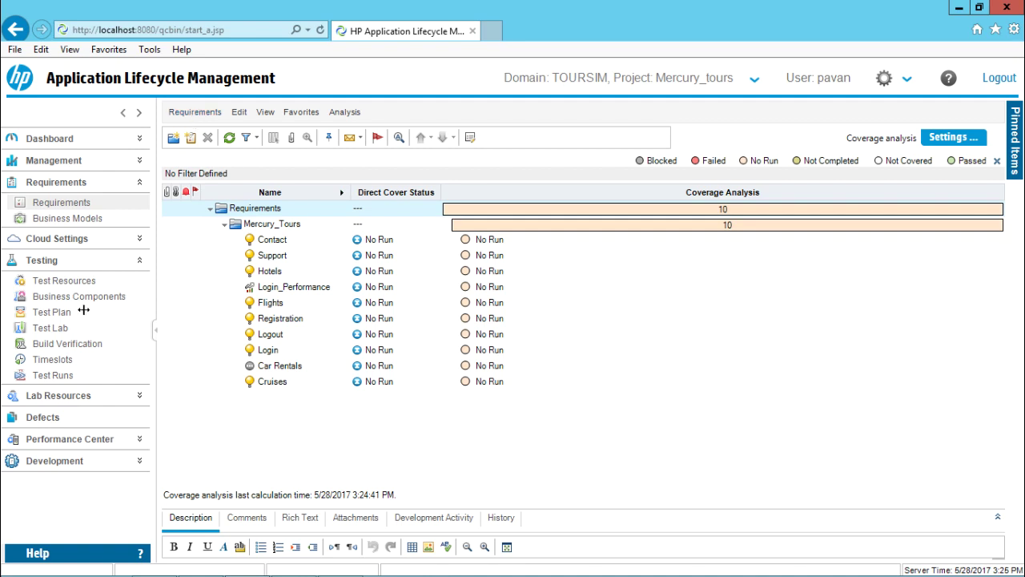
{"action": "left_click", "coordinate": [54, 311]}
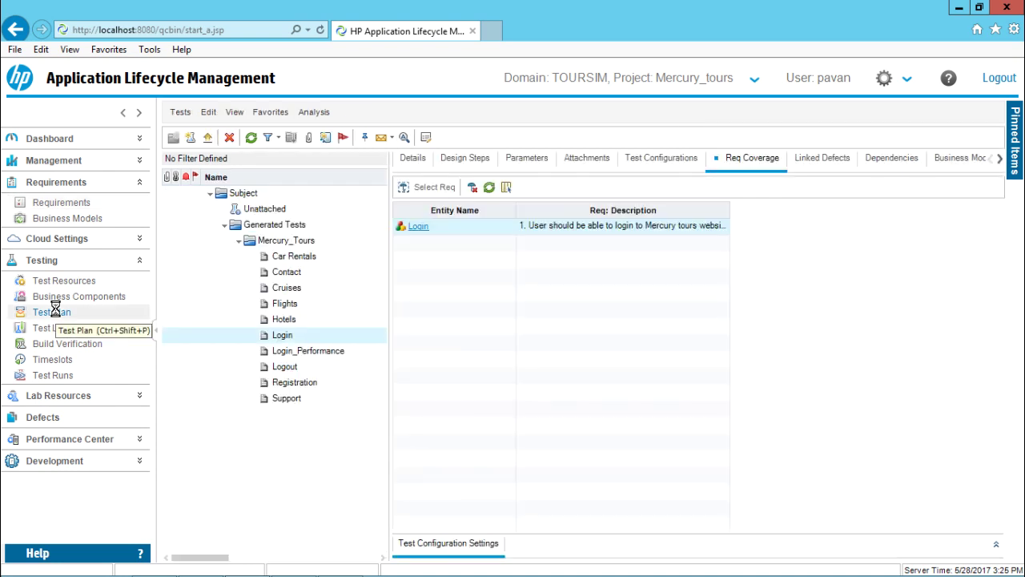